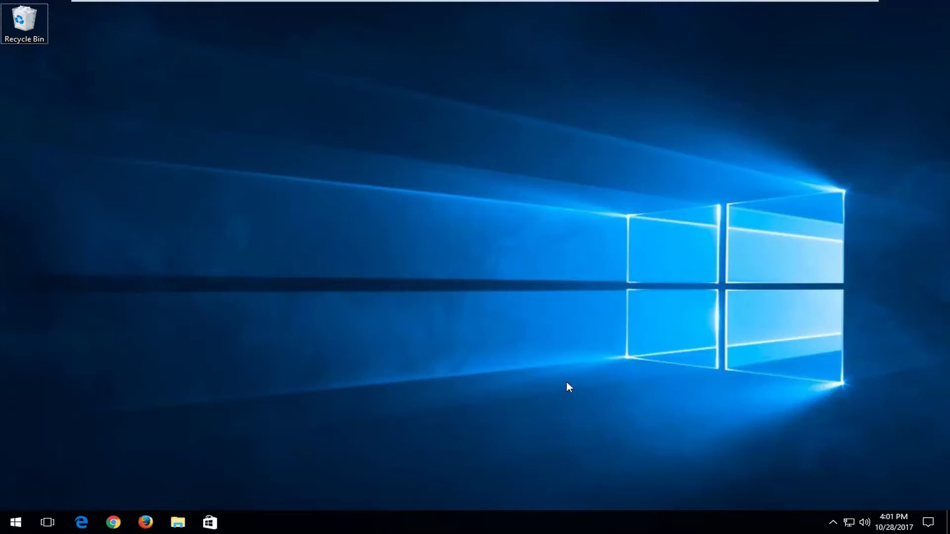
- Search 'services' from the Start menu and launch the Services app
left_click(14, 523)
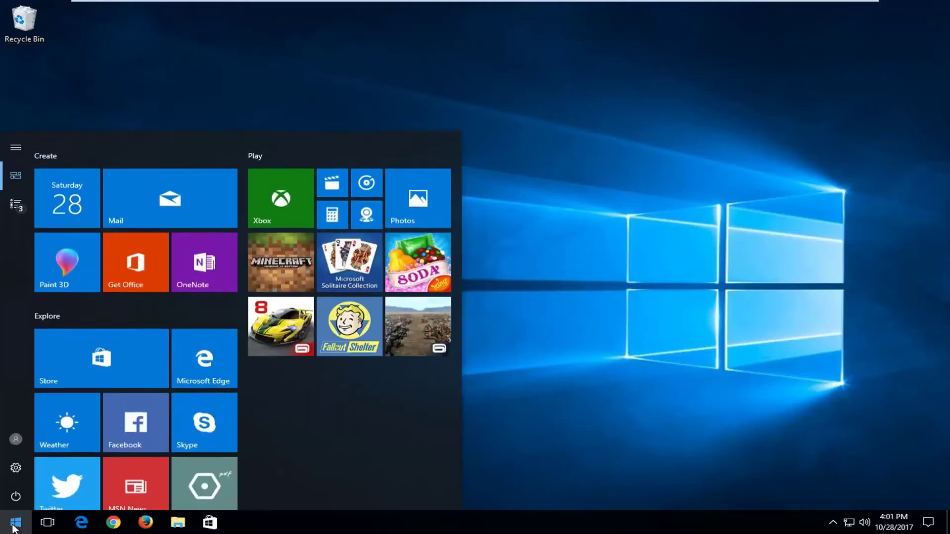
type("services")
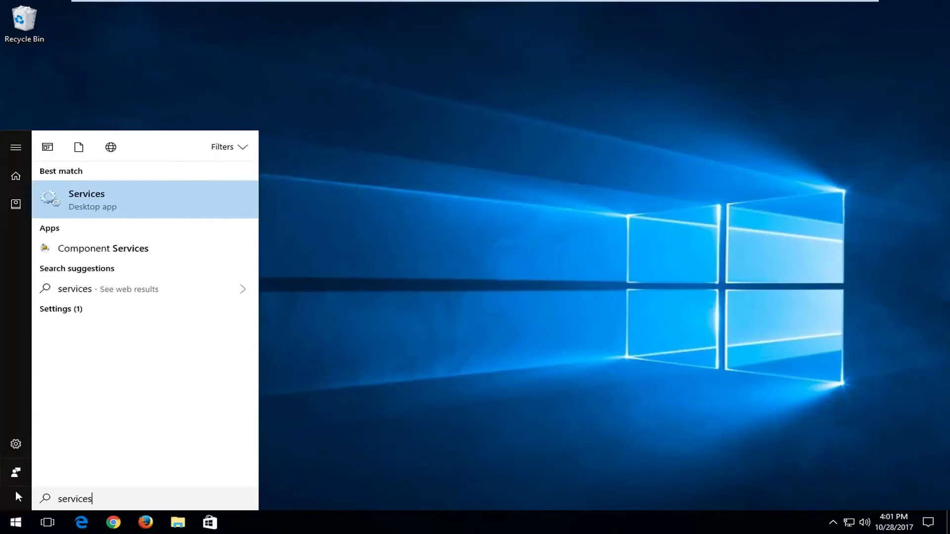
left_click(85, 203)
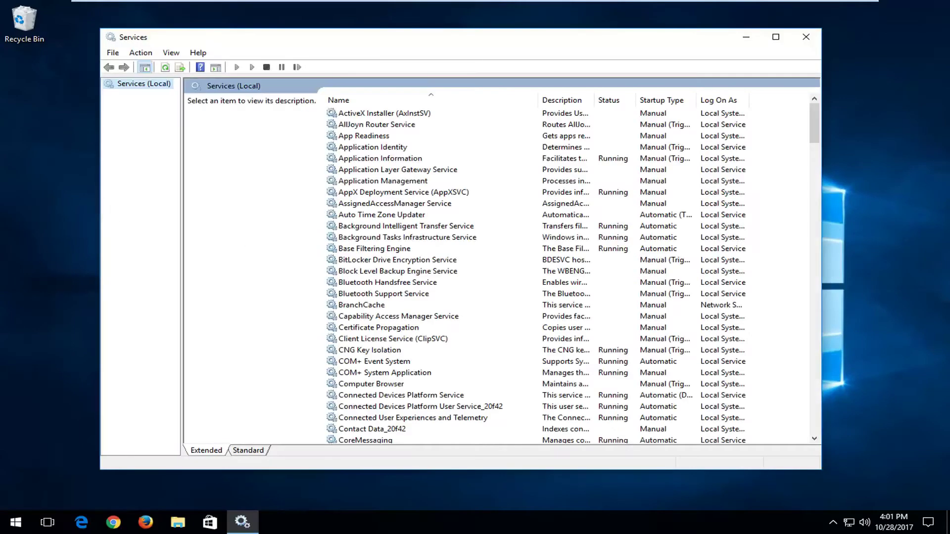
- Select the Encrypting File System (EFS) row in the services list
left_click(404, 260)
scroll(404, 259, "down", 3)
scroll(387, 283, "down", 3)
scroll(386, 297, "down", 3)
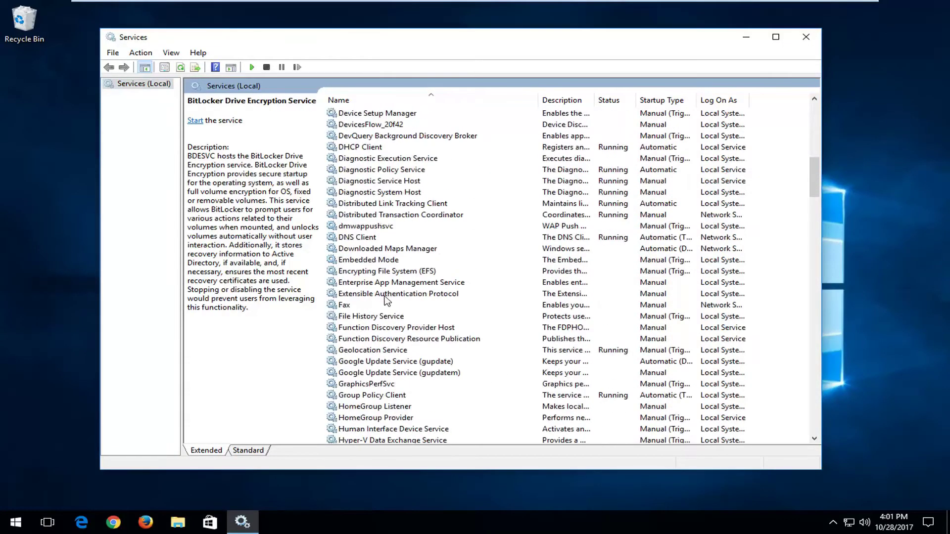
left_click(362, 276)
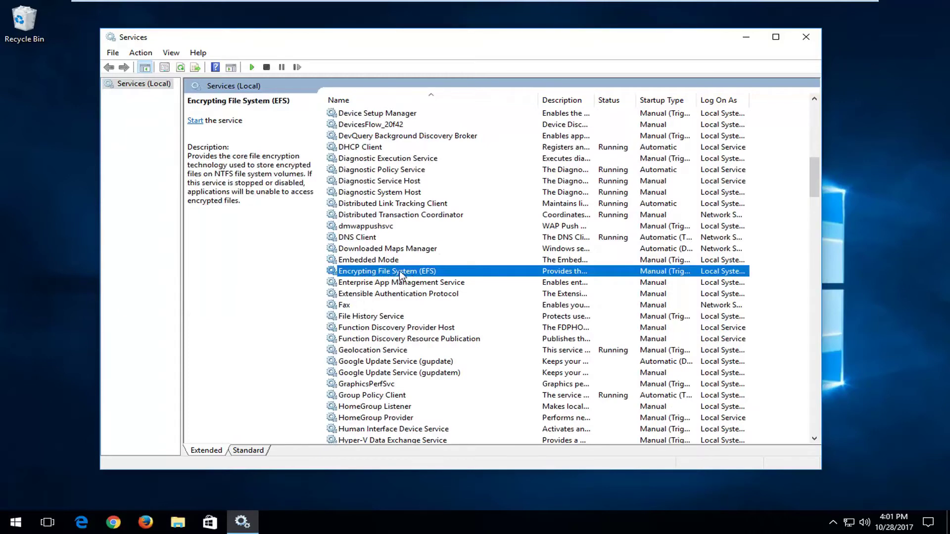
- Set the EFS service's startup type to Automatic in its properties, applying and confirming with OK
double_click(400, 273)
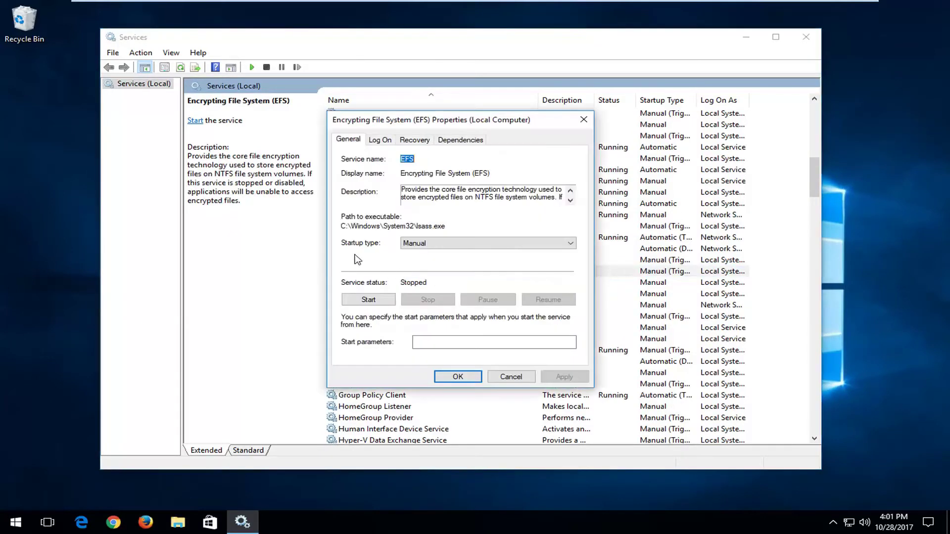
left_click(437, 243)
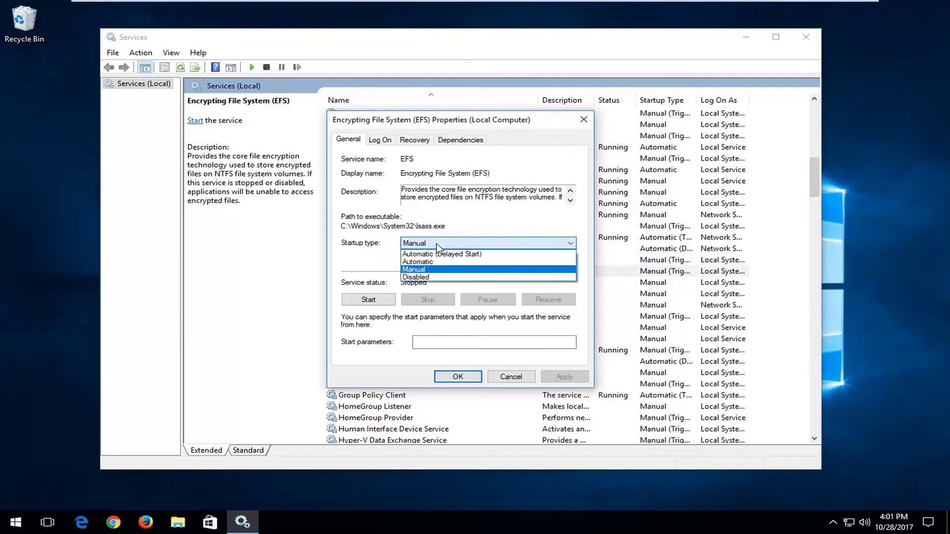
left_click(416, 261)
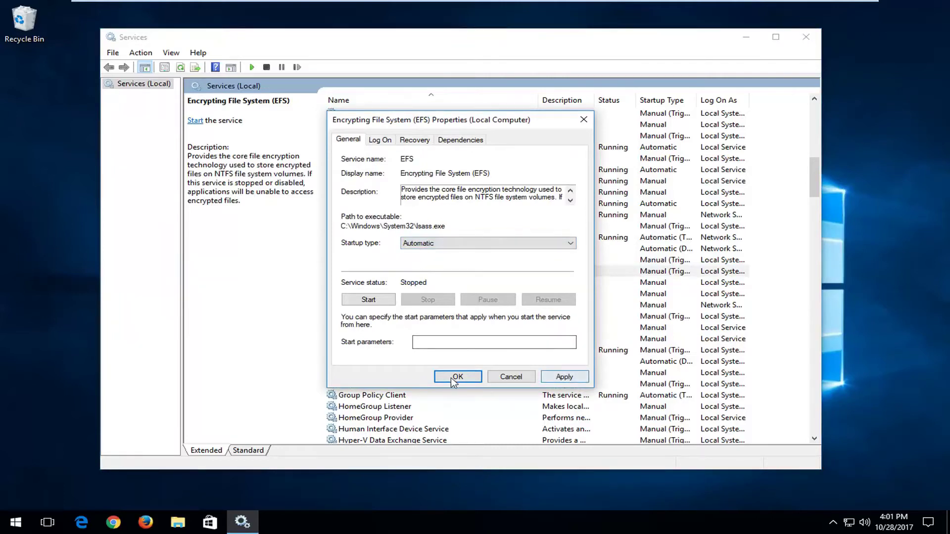
left_click(445, 244)
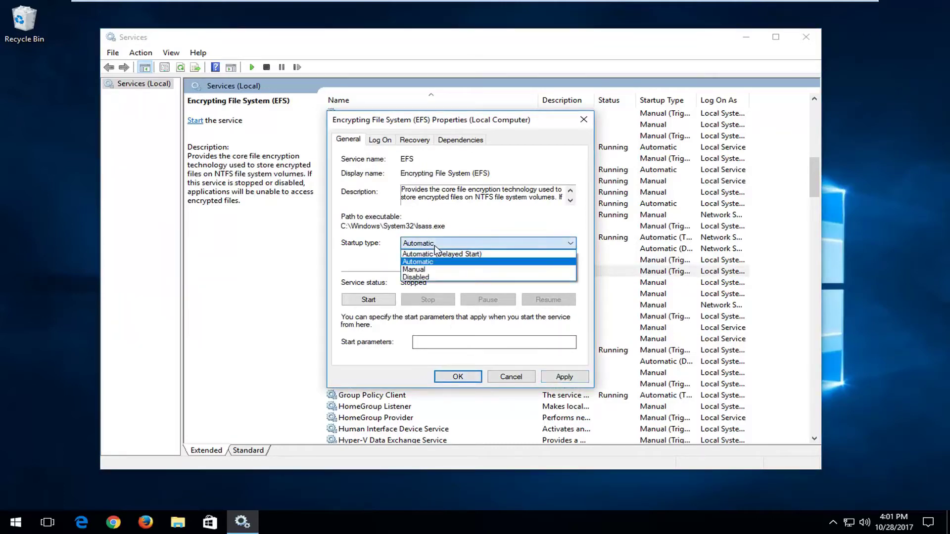
left_click(419, 277)
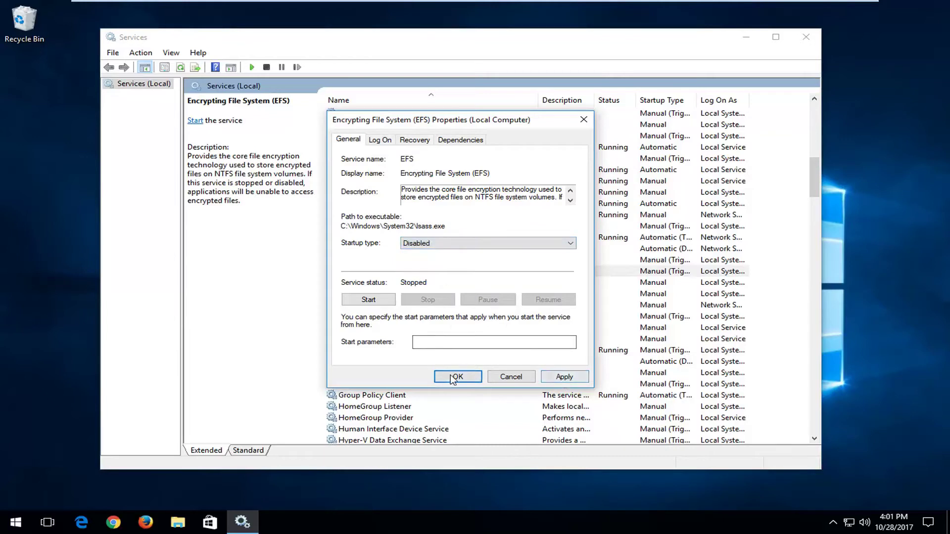
left_click(434, 245)
left_click(427, 253)
left_click(565, 377)
left_click(458, 376)
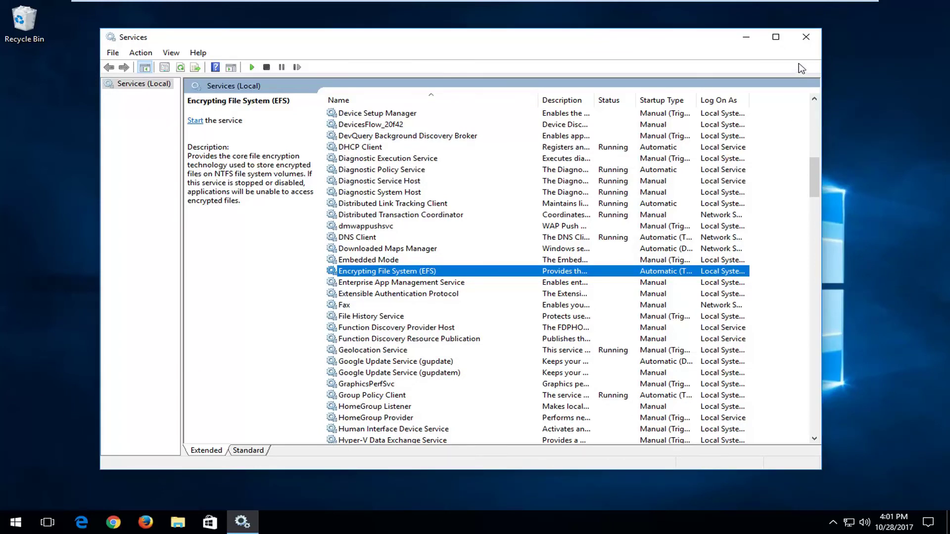
- Close the Services window to return to the desktop
left_click(807, 38)
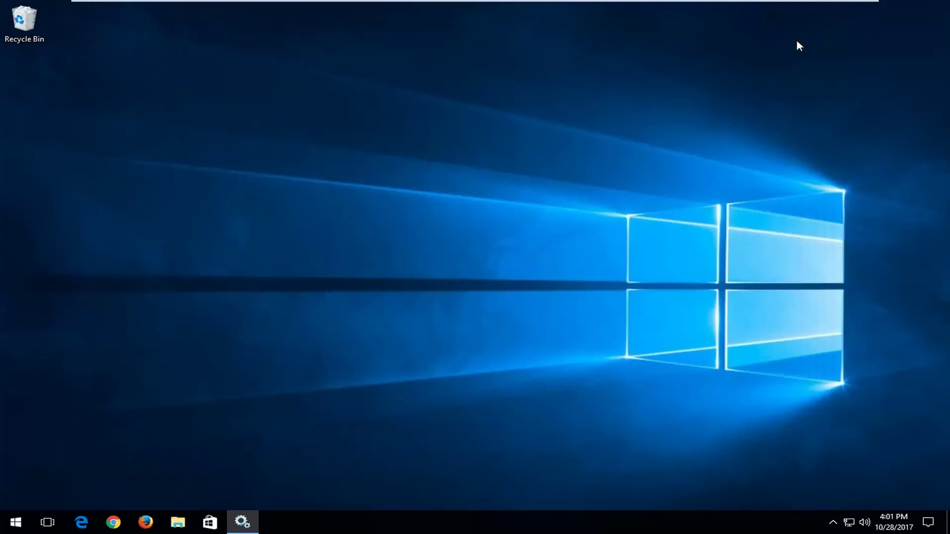